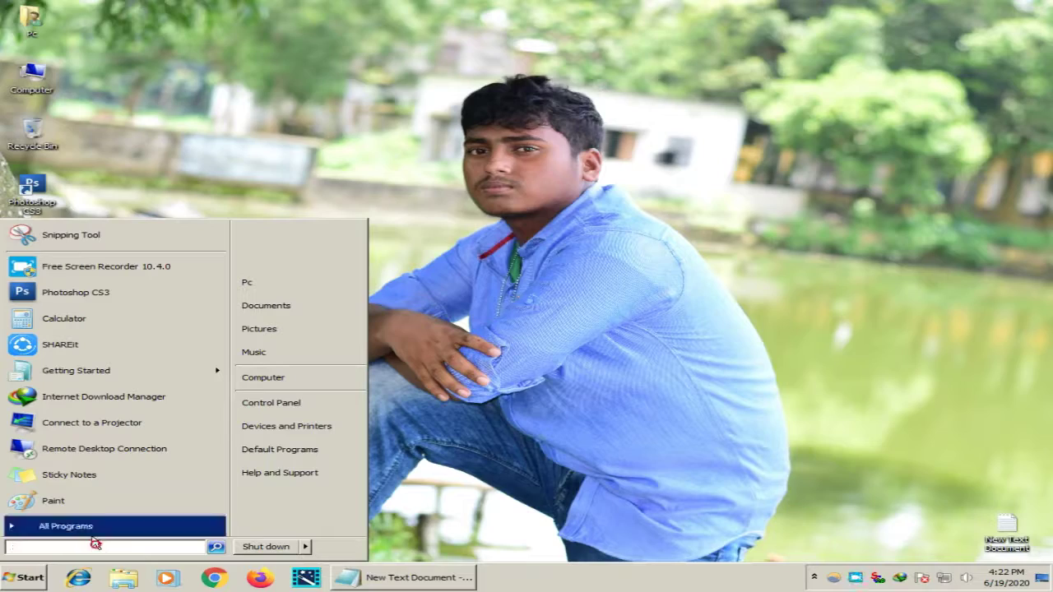
Find the Run dialog through a search for "run" and execute %temp% to open the user's temporary files folder.
type("run")
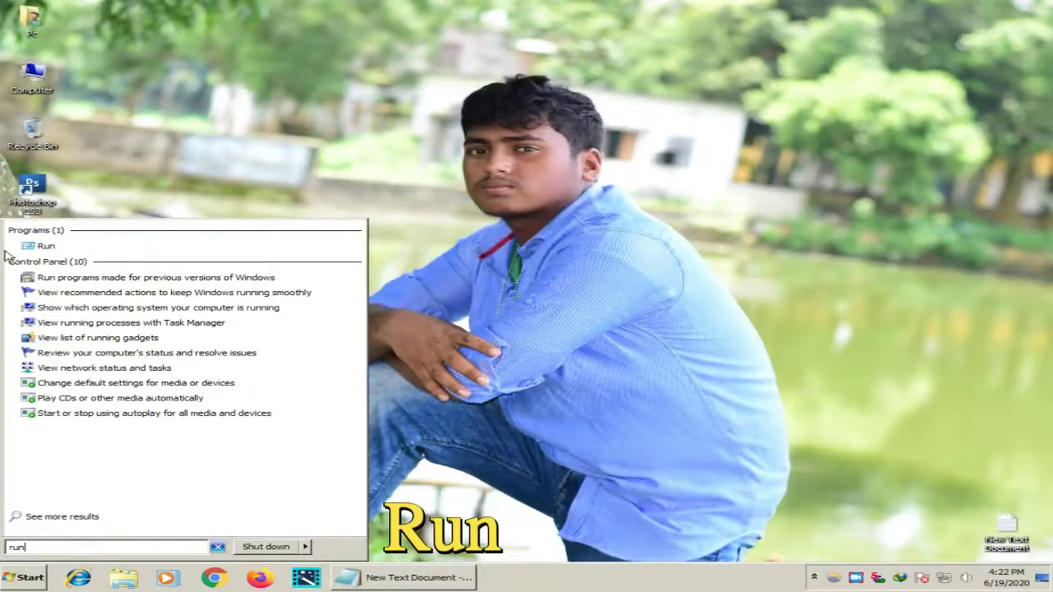
left_click(48, 249)
type("%temp")
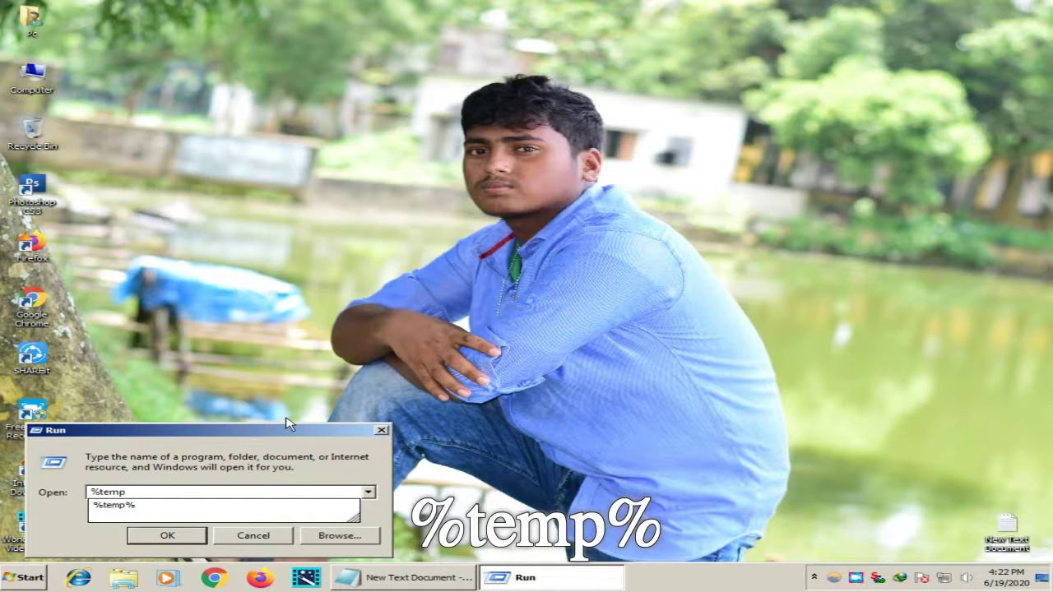
type("%")
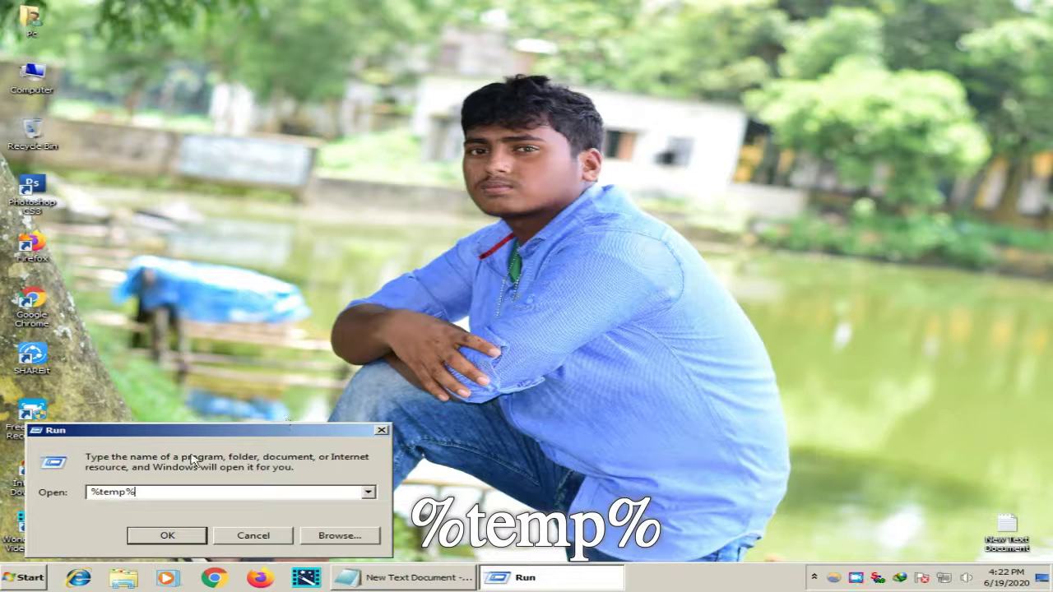
left_click_drag(150, 492, 82, 492)
left_click(82, 492)
left_click_drag(92, 492, 129, 492)
left_click(156, 491)
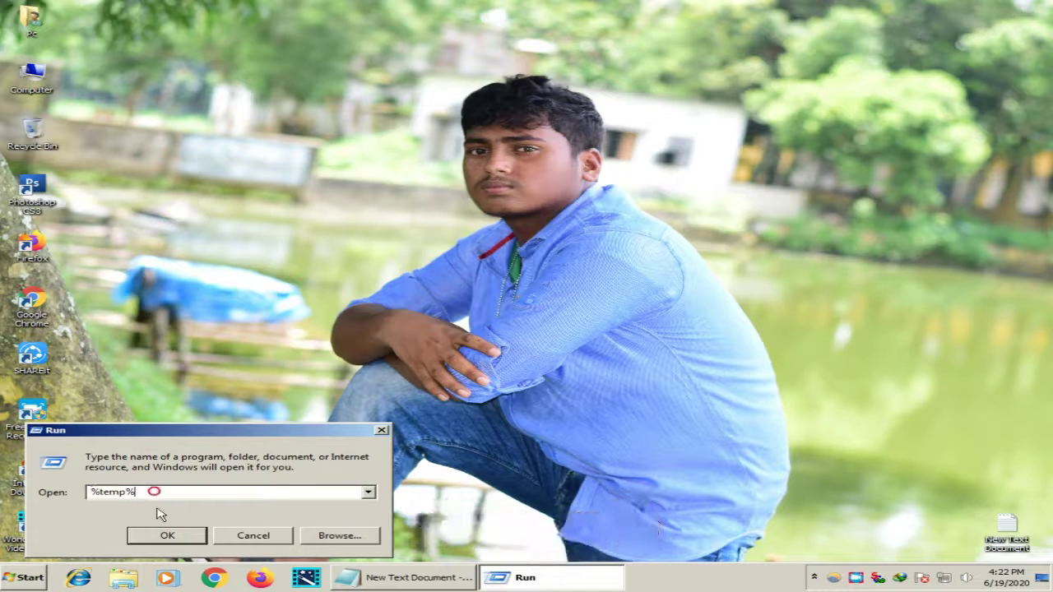
left_click(167, 536)
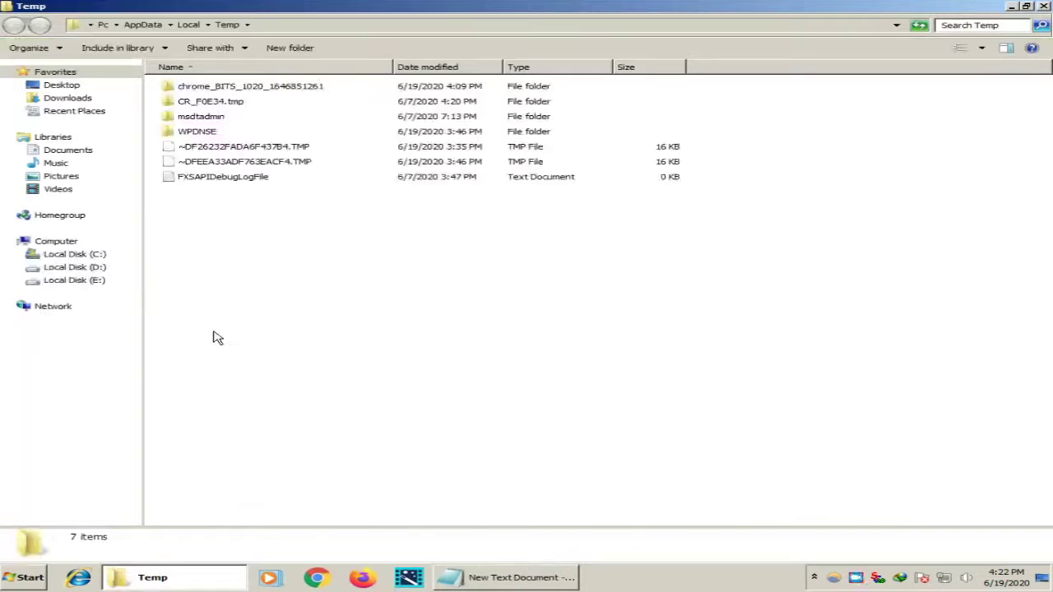
Move all items in the user's Temp folder to the Recycle Bin and close the folder window.
left_click_drag(318, 302, 316, 240)
left_click_drag(356, 249, 208, 85)
right_click(208, 85)
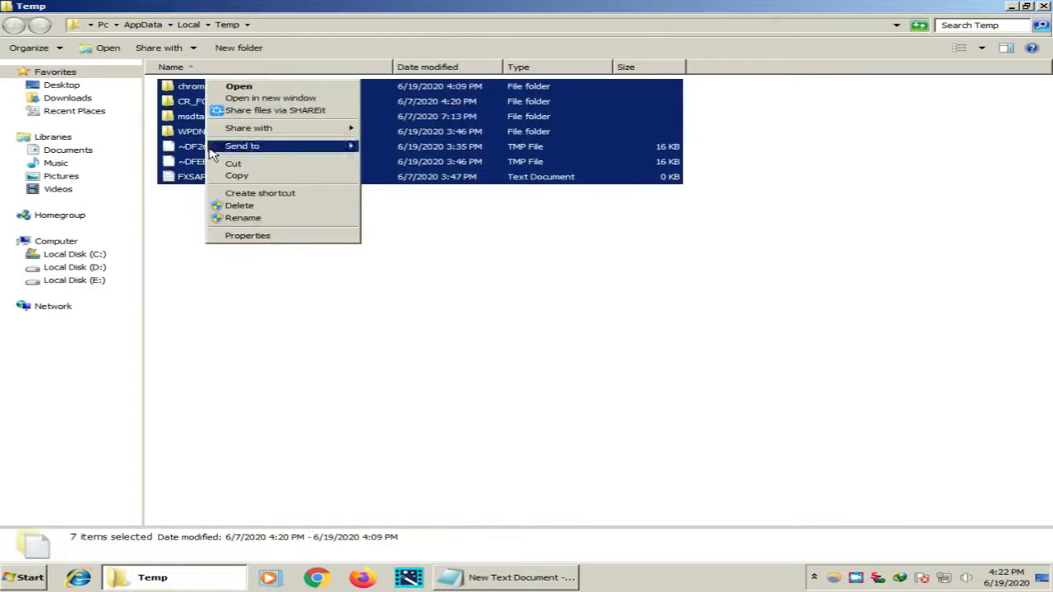
left_click(272, 207)
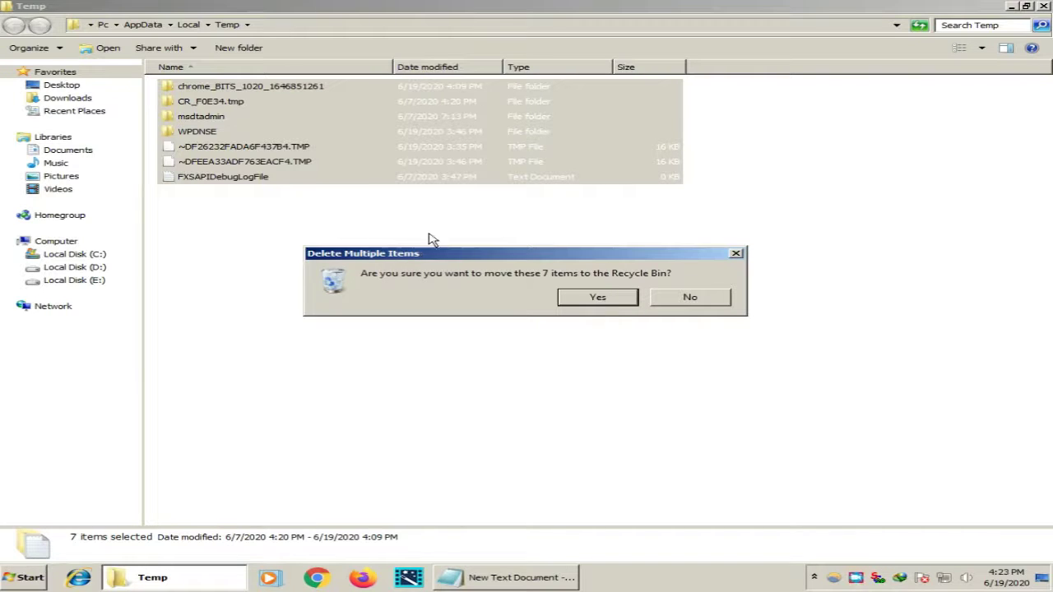
left_click(592, 299)
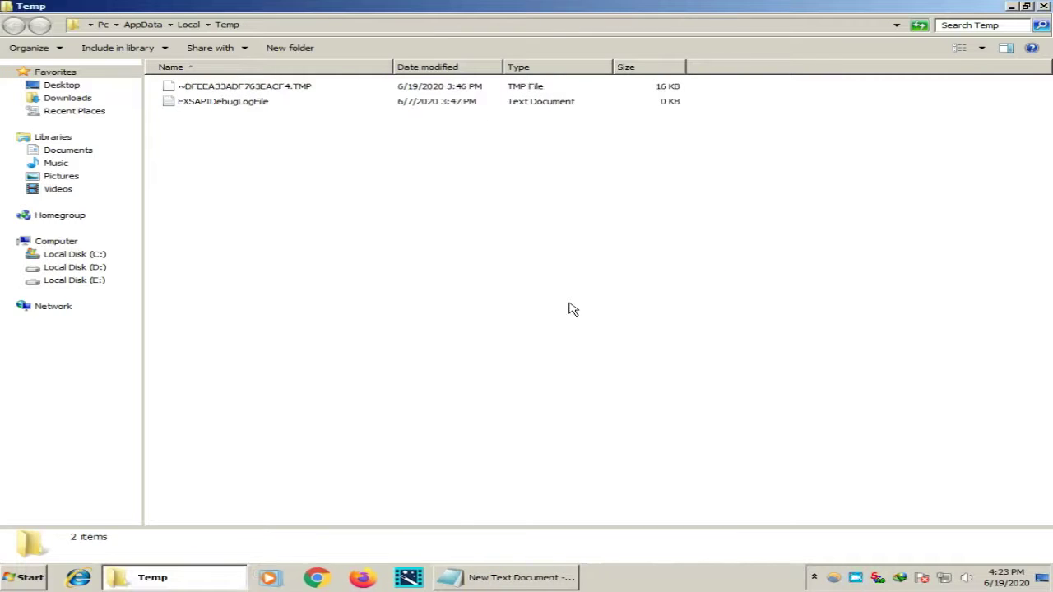
left_click(1043, 6)
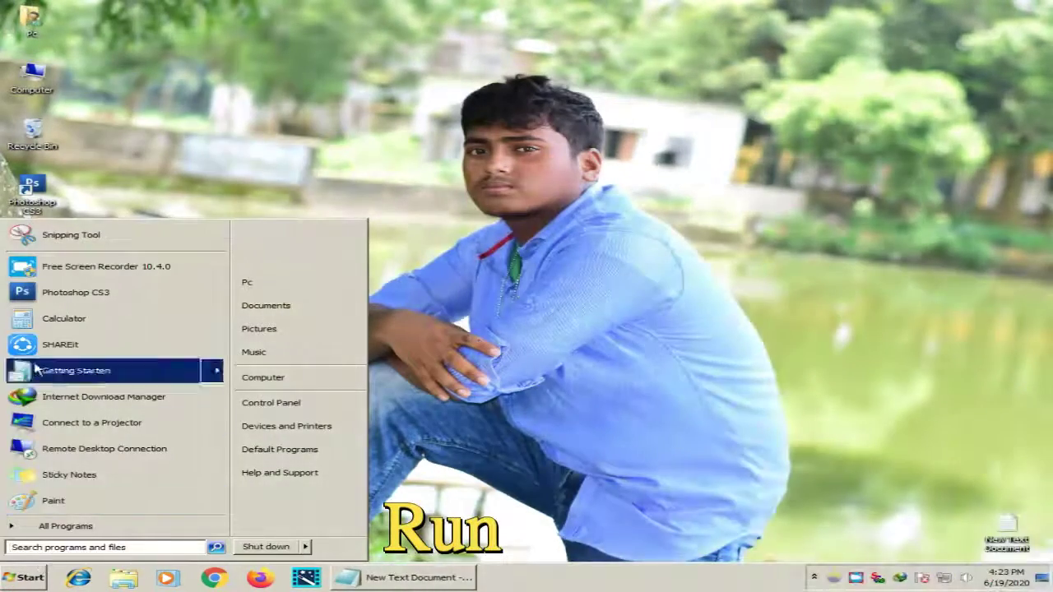
Find the Run dialog again and execute "recent" to open the Recent folder.
left_click(65, 545)
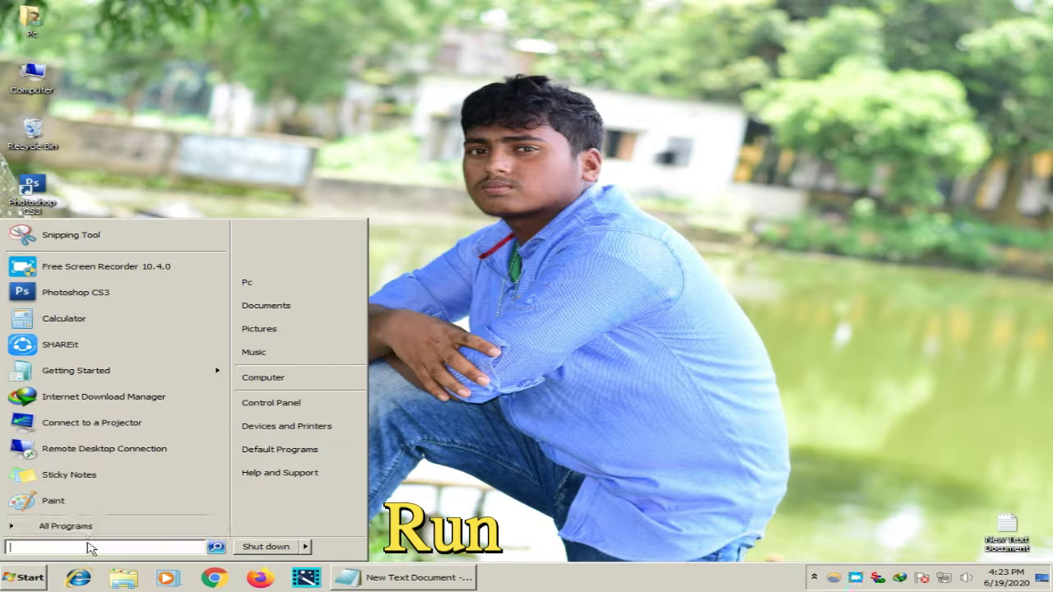
type("ru")
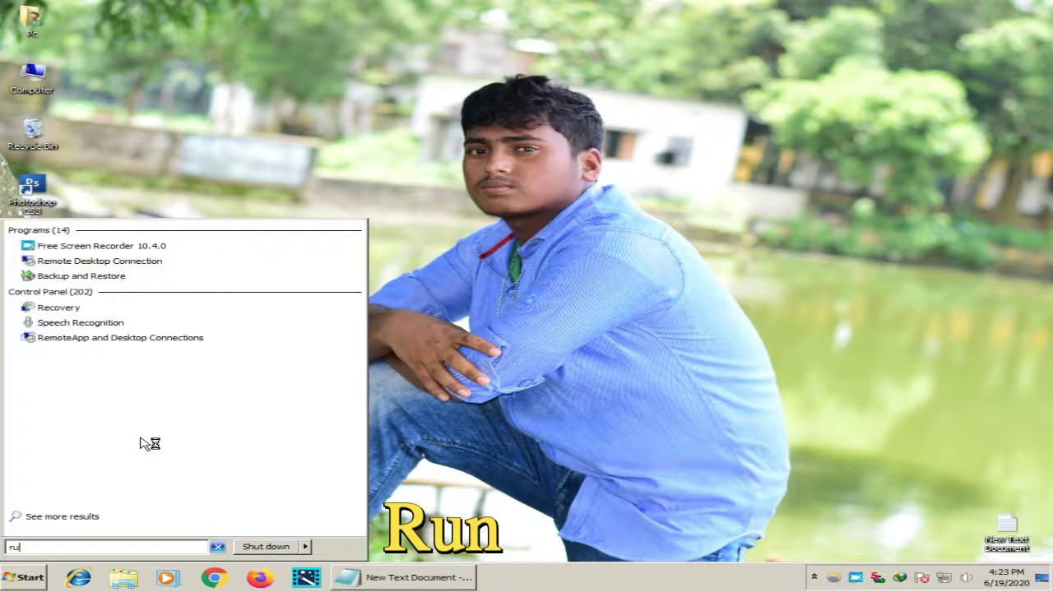
type("n")
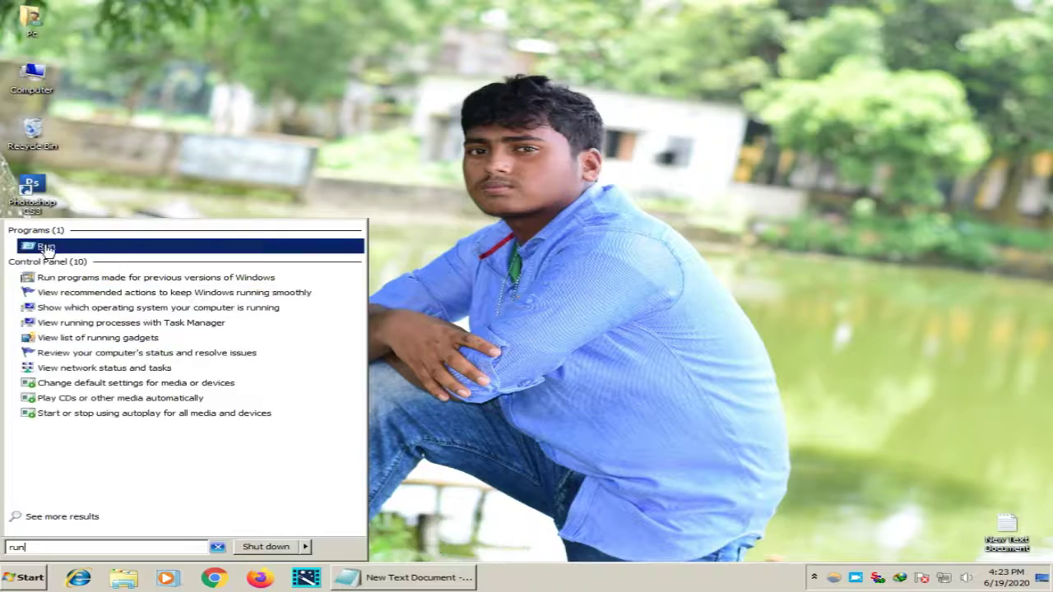
left_click(46, 246)
type("re")
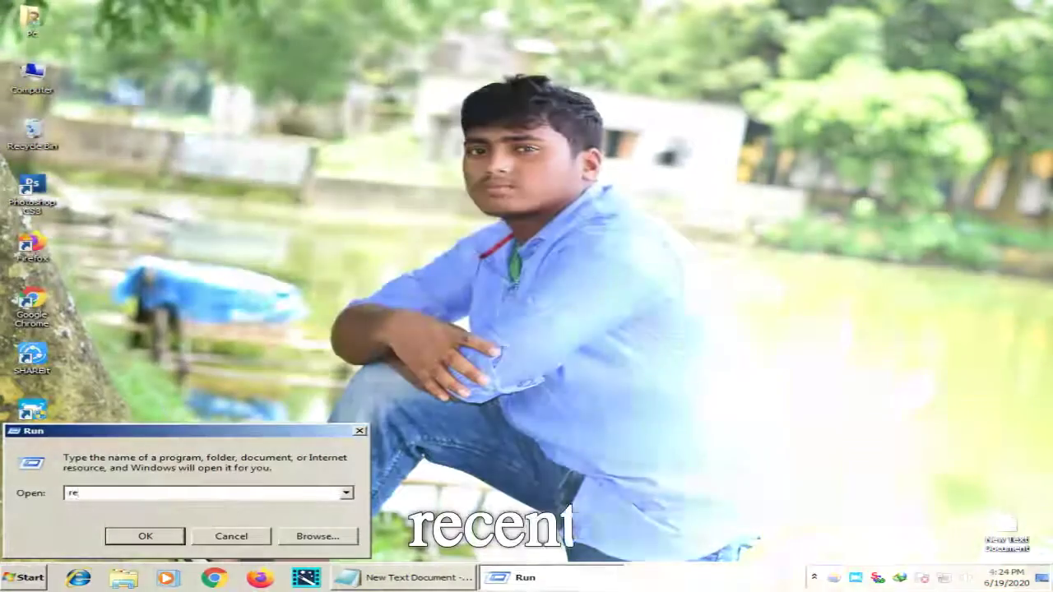
type("cent")
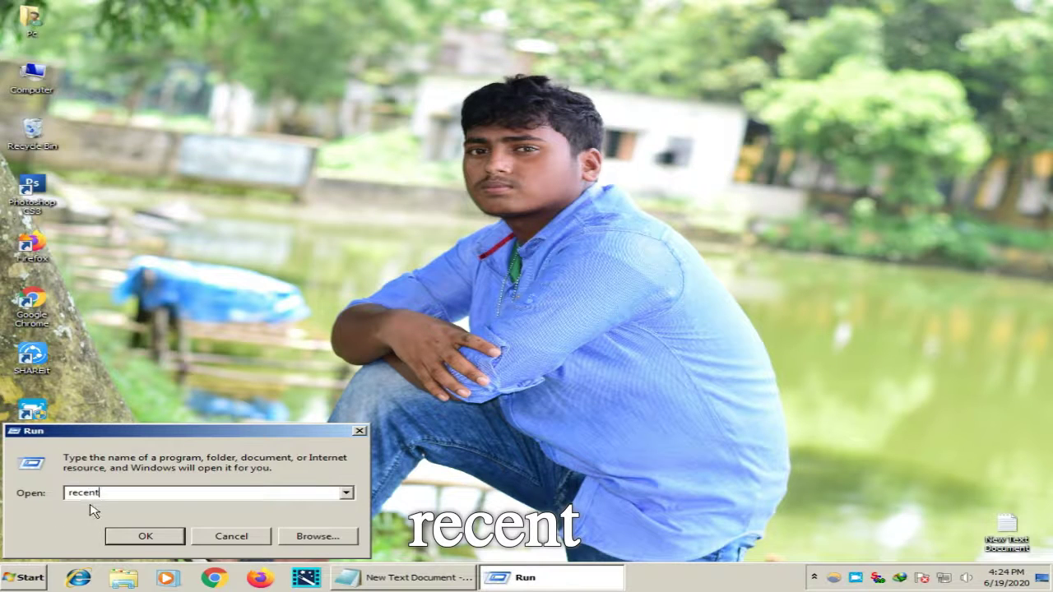
mouse_move(105, 492)
left_mouse_down()
mouse_move(68, 492)
mouse_move(105, 493)
left_mouse_up()
left_click(122, 491)
left_click(150, 540)
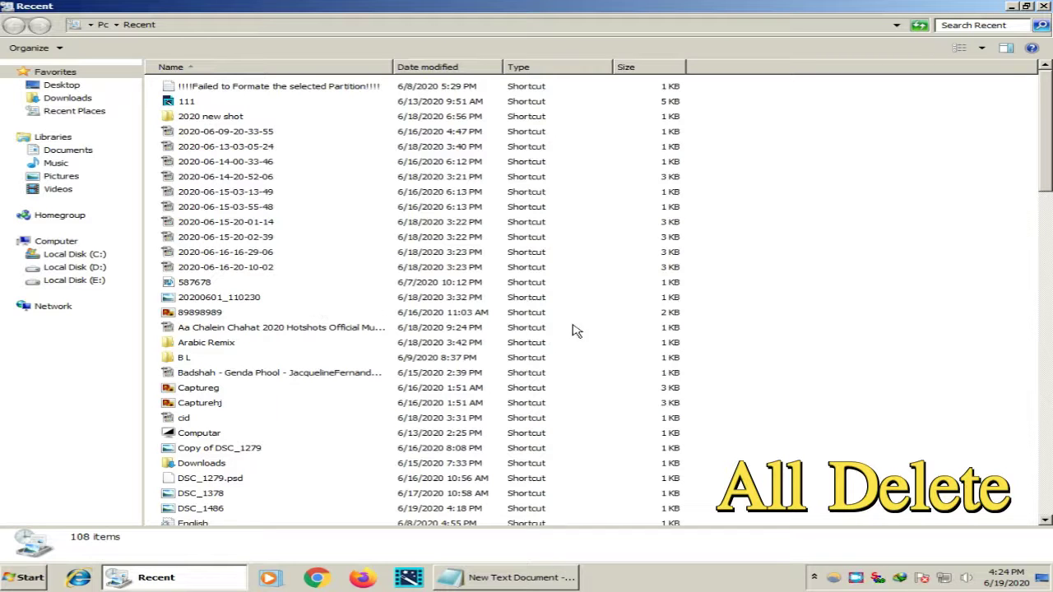
Delete all shortcuts in the Recent folder.
key("ctrl+a")
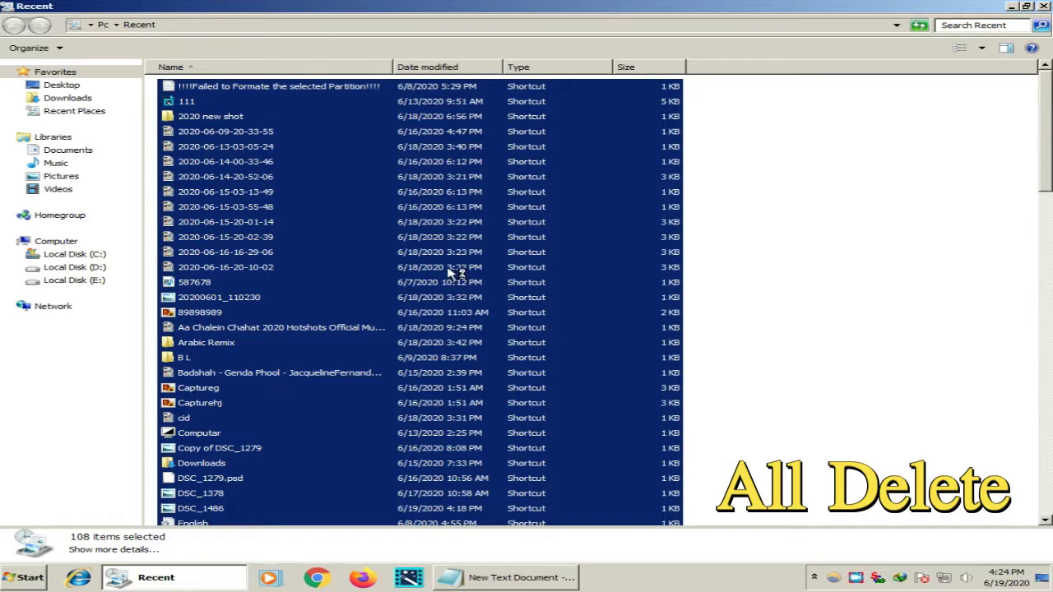
key("Delete")
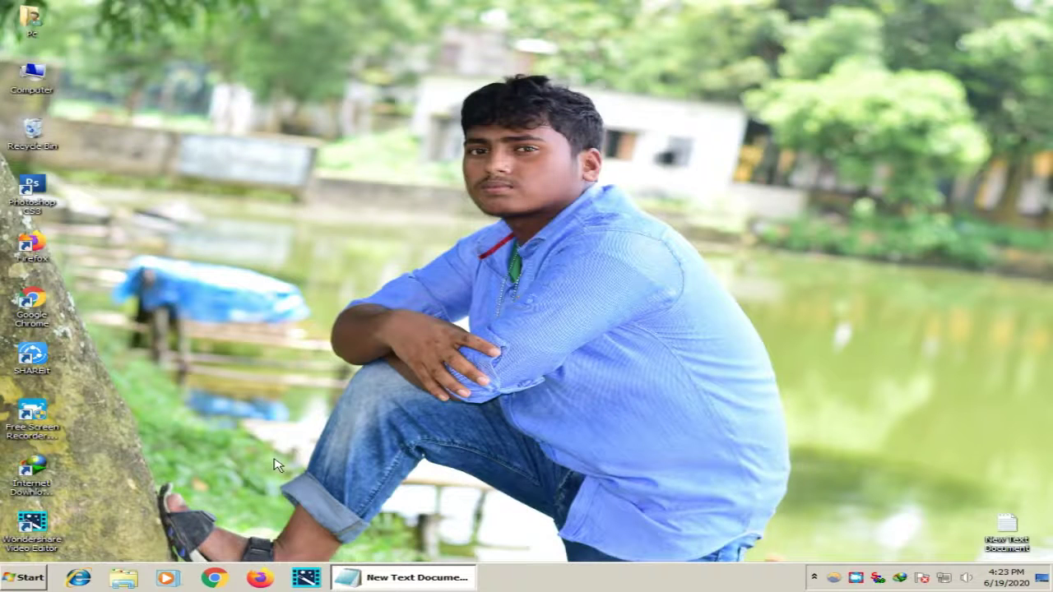
Search for the Run dialog and execute the "prefetch" command in it.
left_click(25, 577)
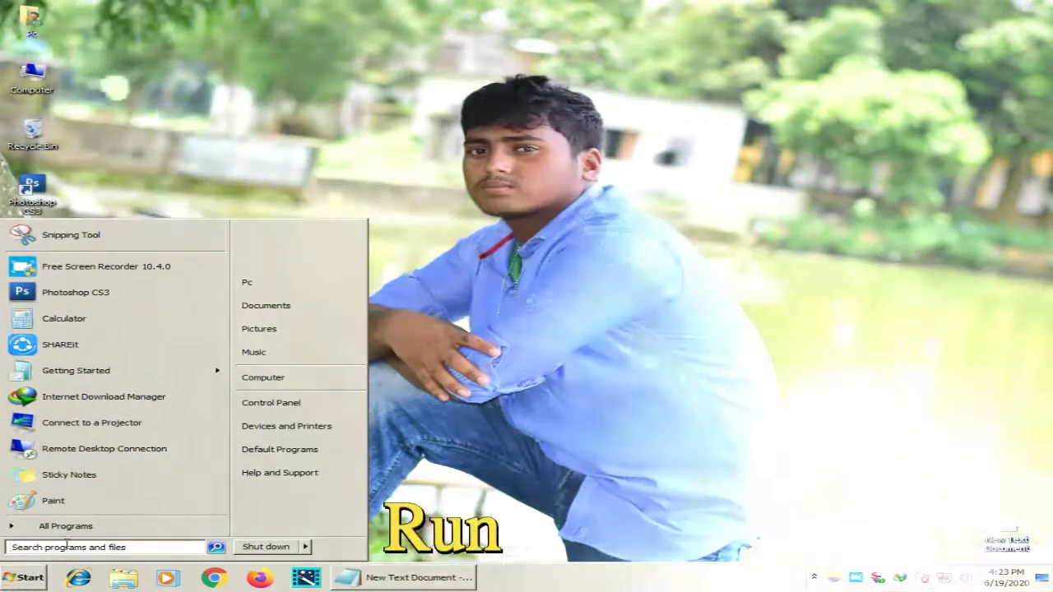
left_click(71, 547)
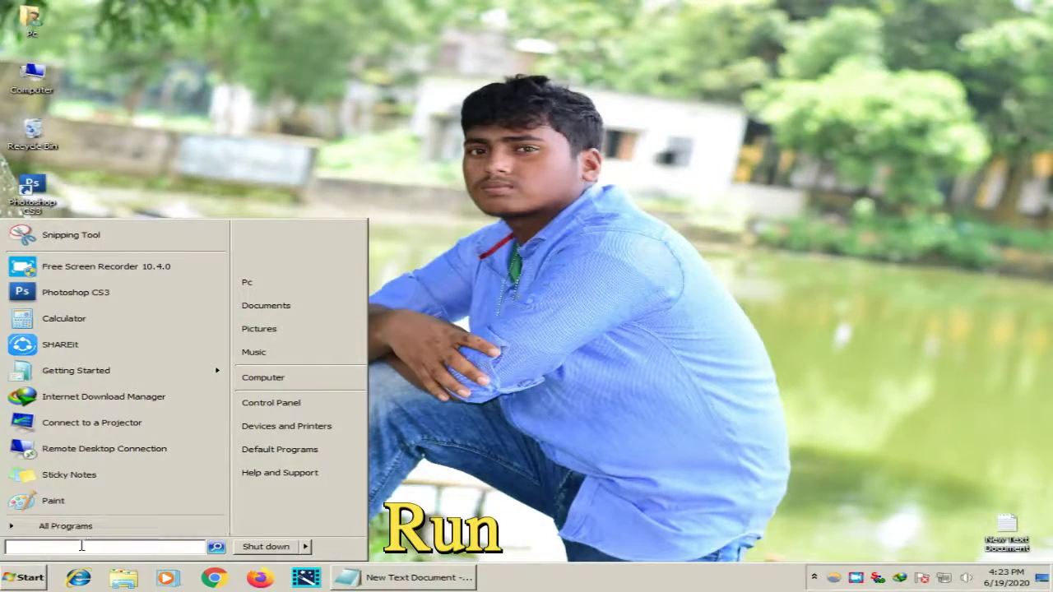
type("r")
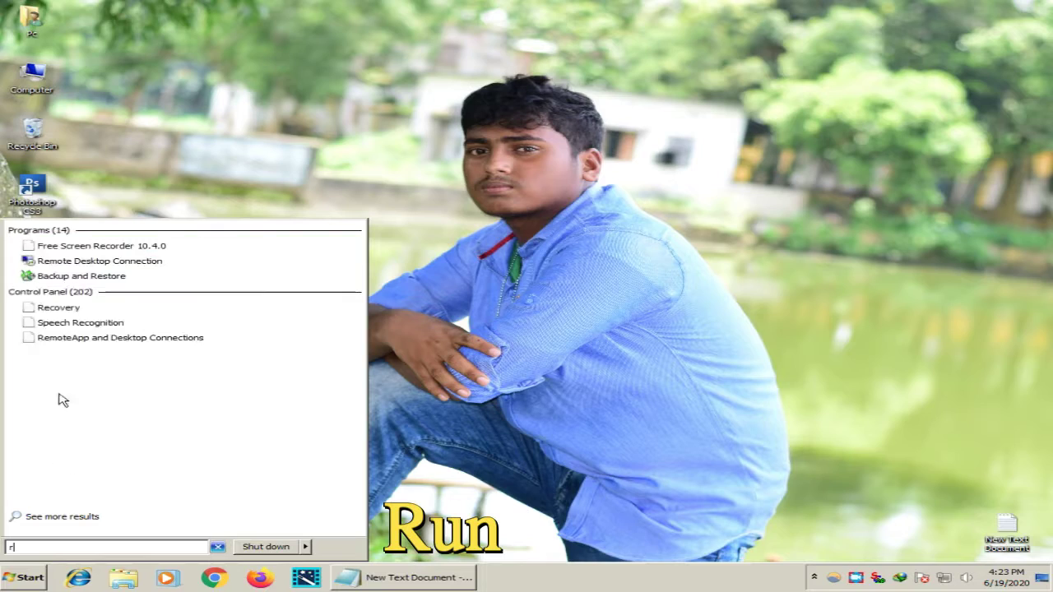
type("un")
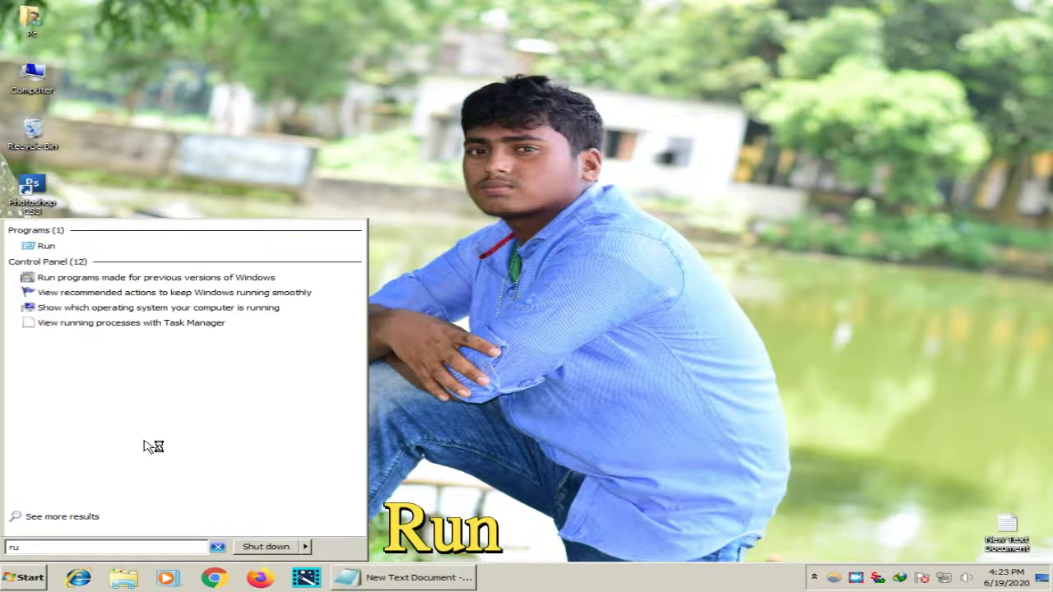
left_click(46, 247)
type("pr")
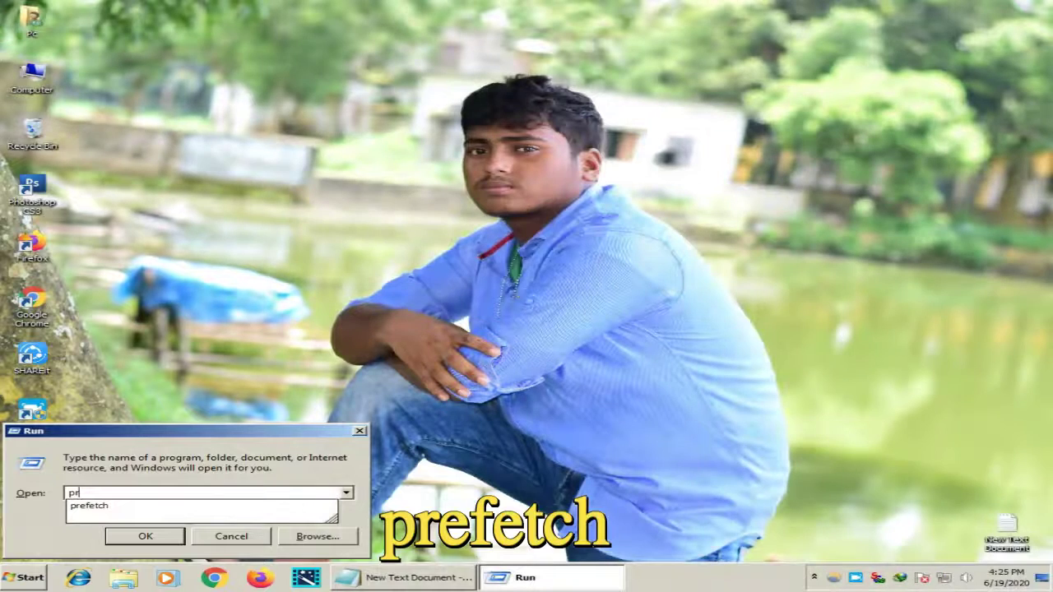
key("Down")
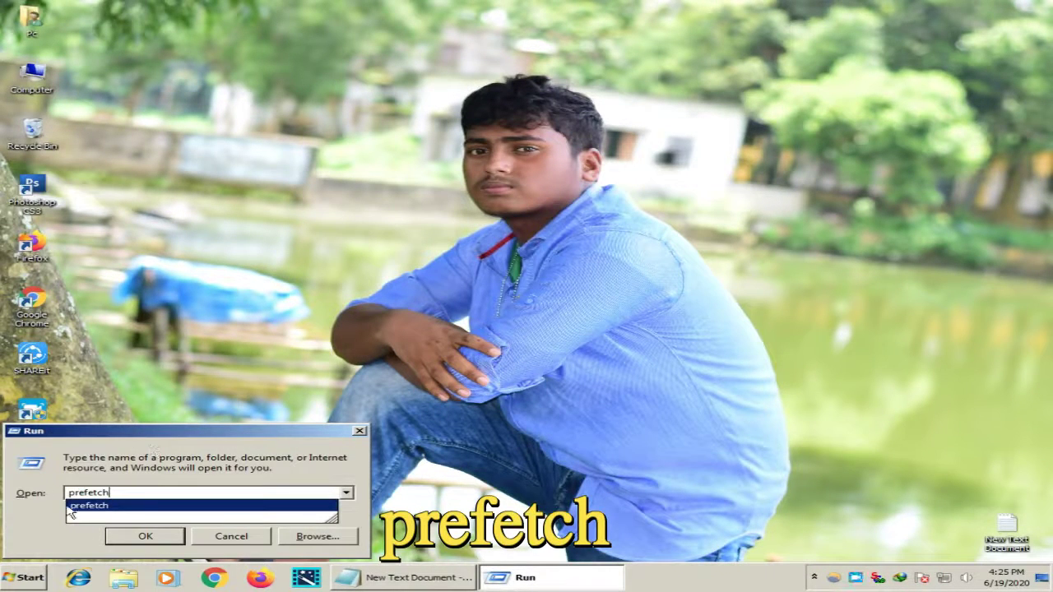
left_click_drag(69, 492, 129, 490)
left_click(123, 491)
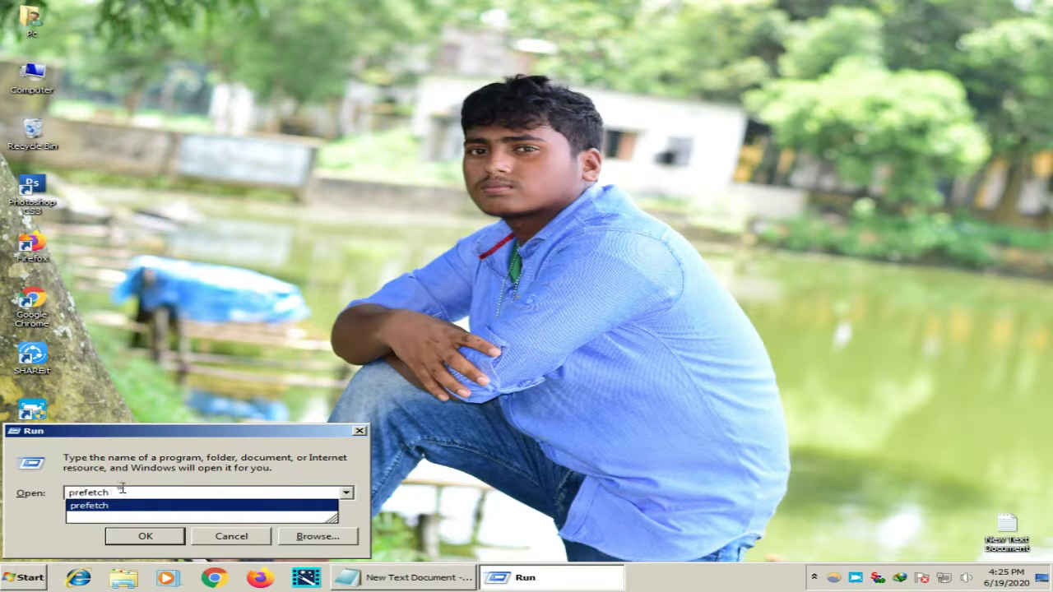
left_click(143, 538)
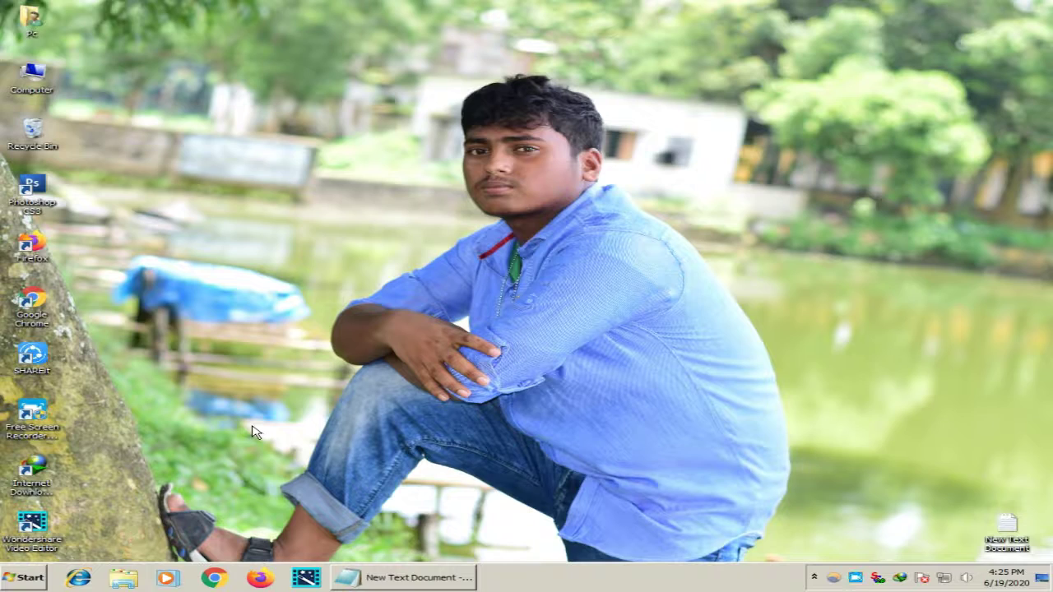
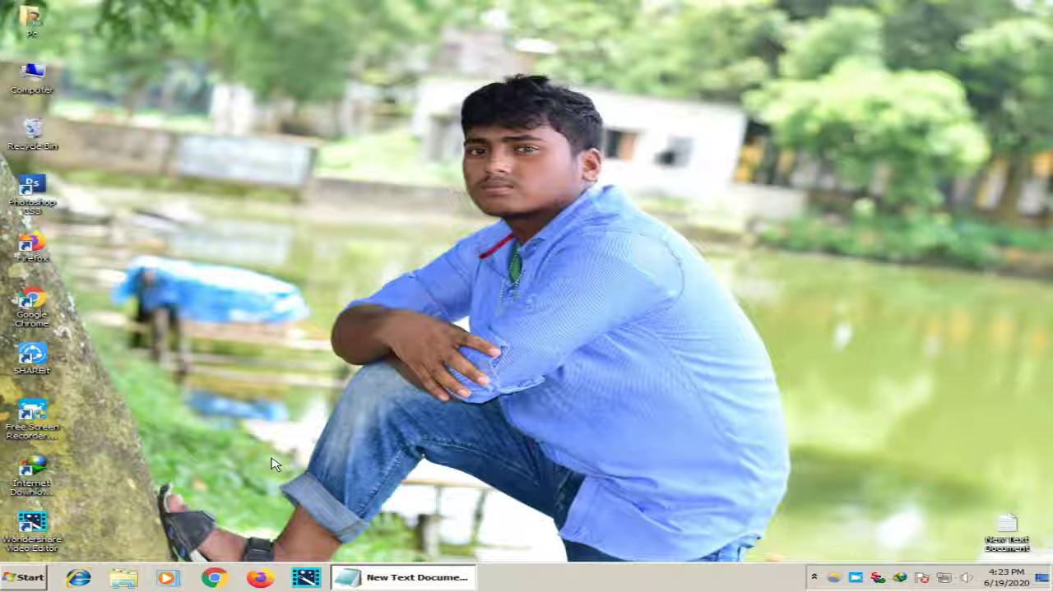
Bring up the Run dialog and execute "temp" to open the Temp folder inside the Windows folder.
left_click(30, 578)
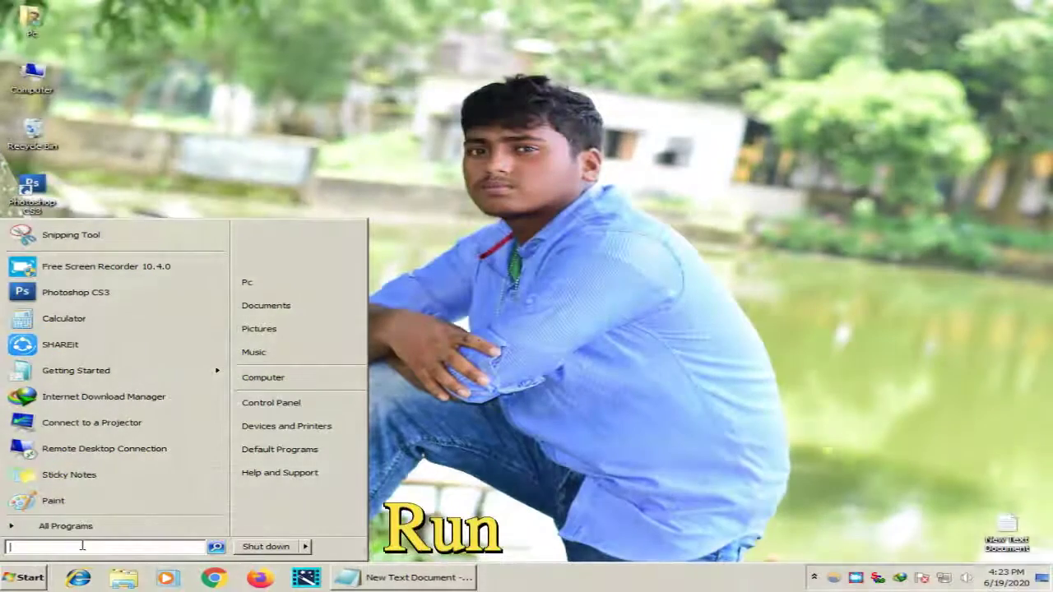
type("ru")
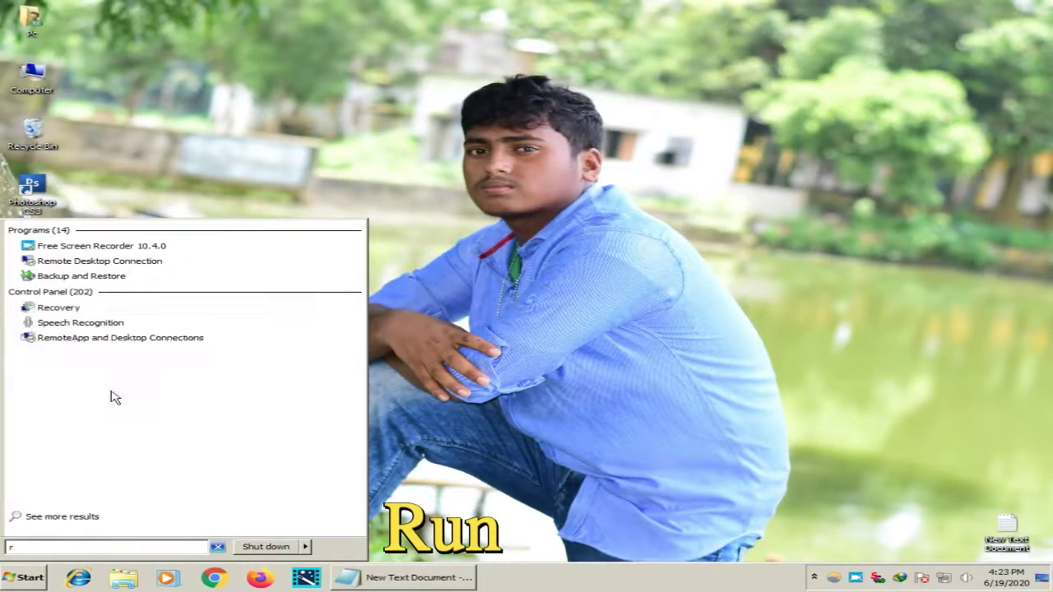
type("n")
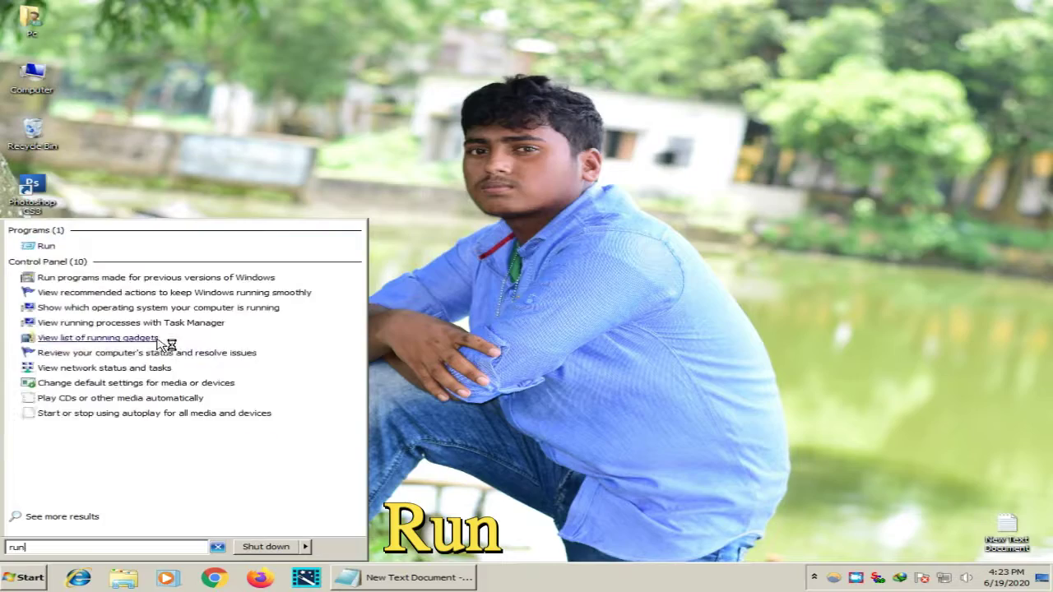
left_click(47, 249)
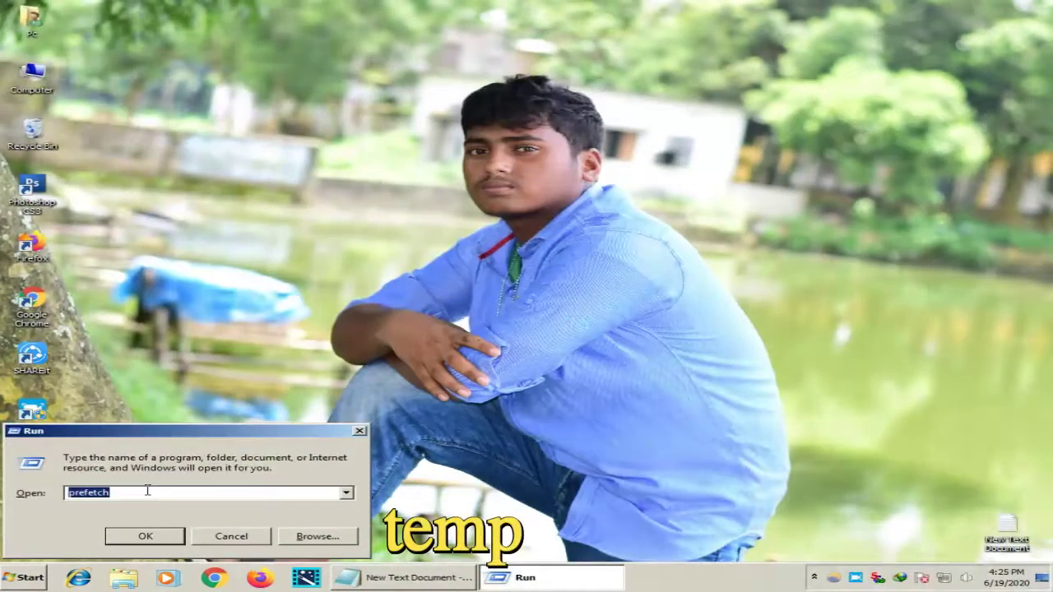
type("t")
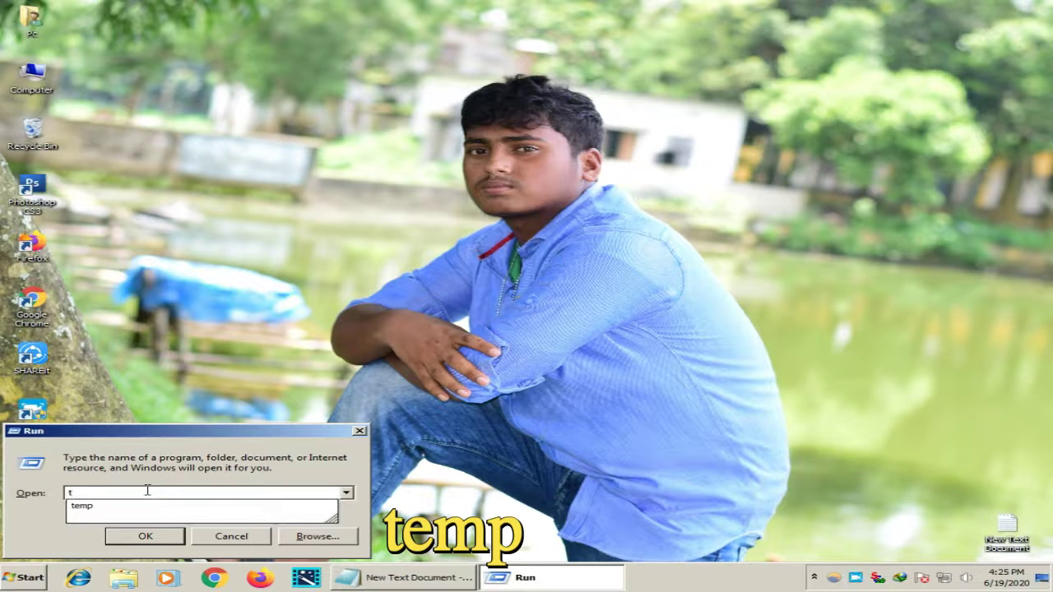
type("en")
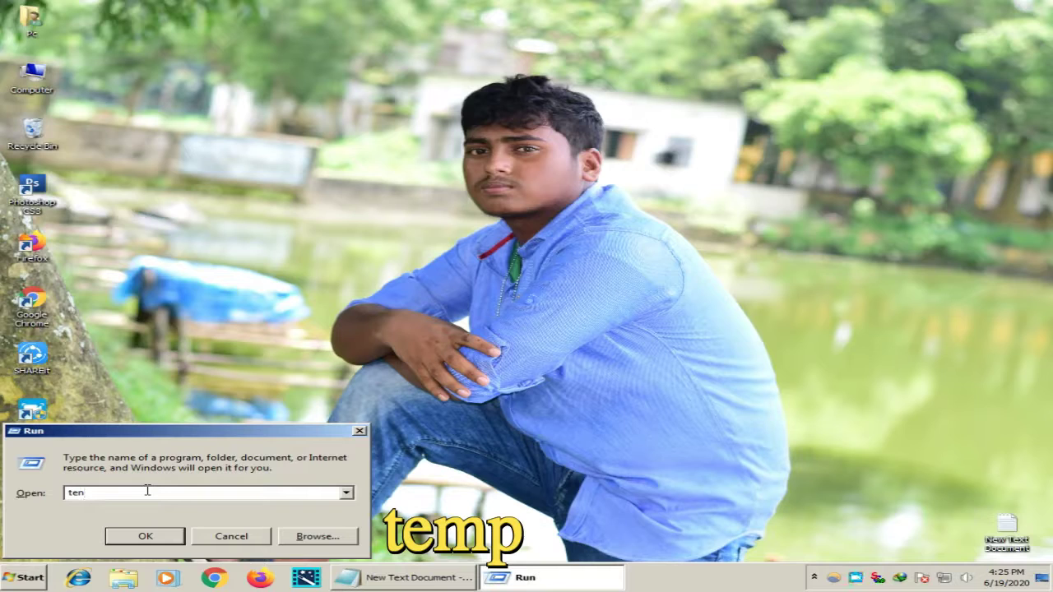
key("BackSpace")
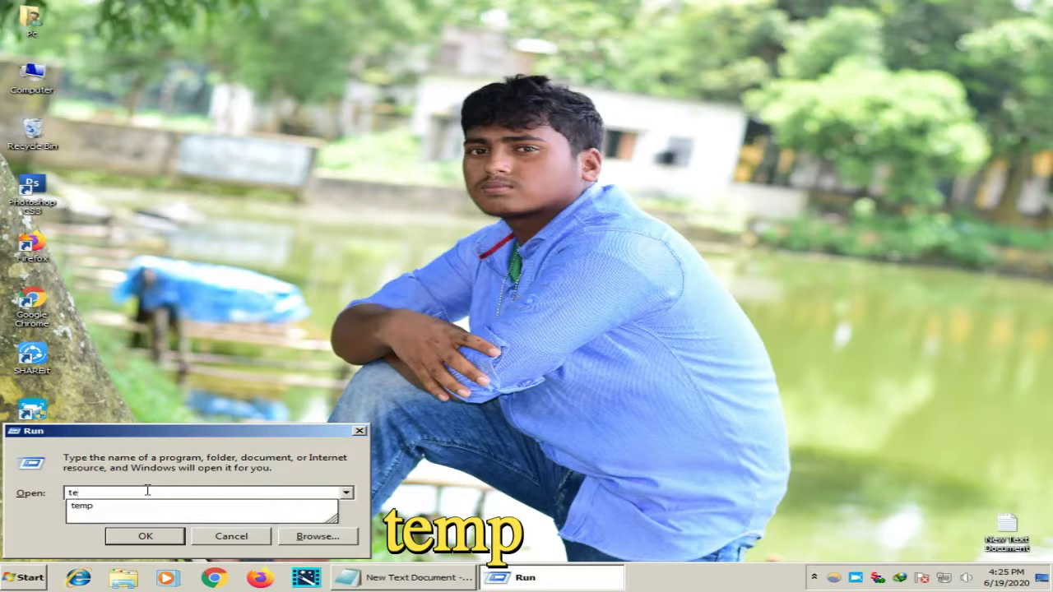
type("mp")
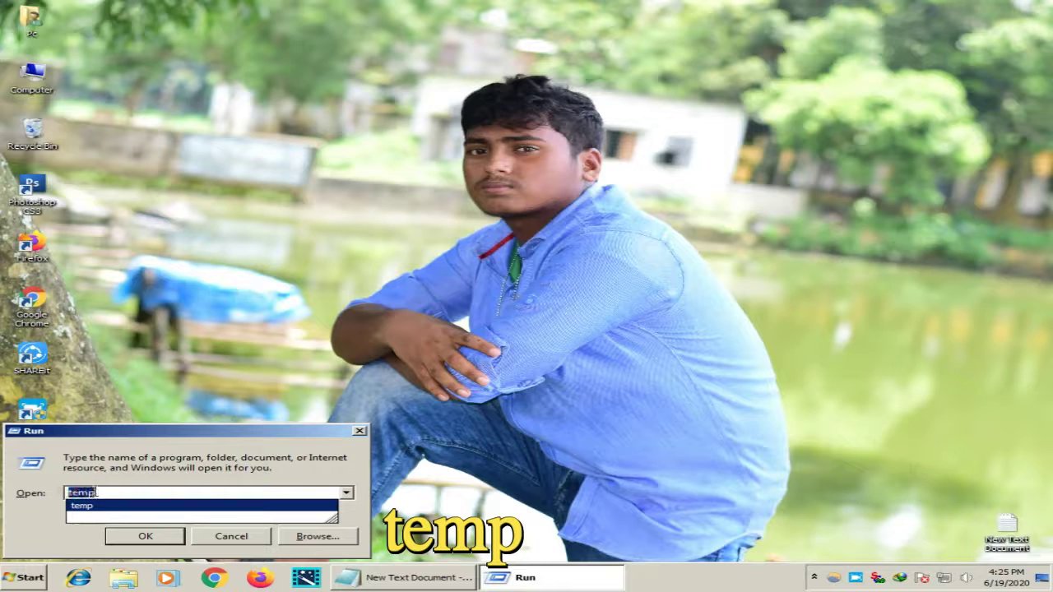
left_click(78, 494)
left_click(135, 536)
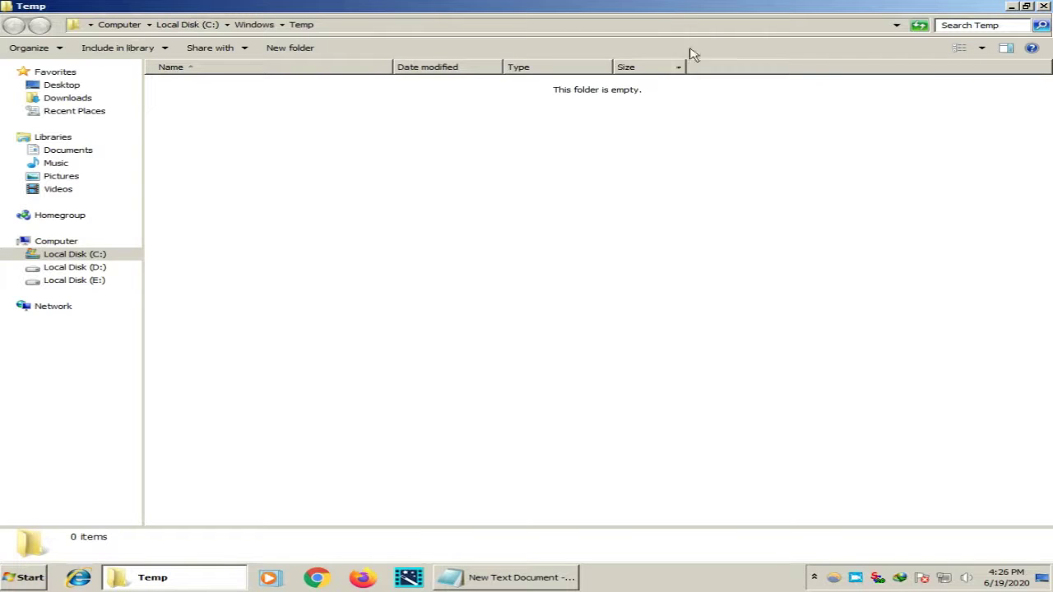
Close the Temp folder, bring up the Run dialog and execute the "tree" command in it.
left_click(1044, 7)
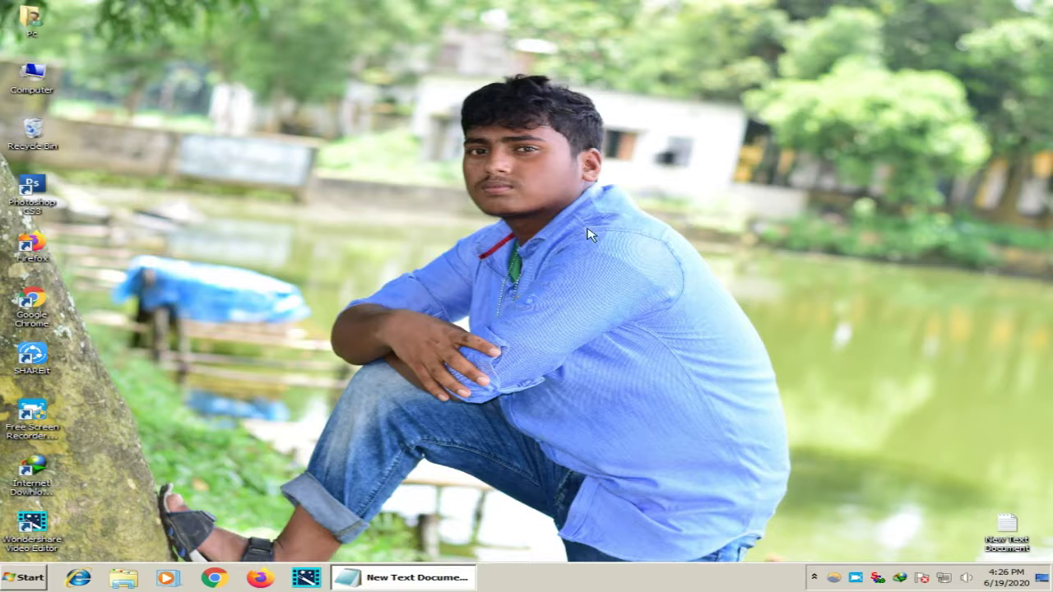
left_click(30, 577)
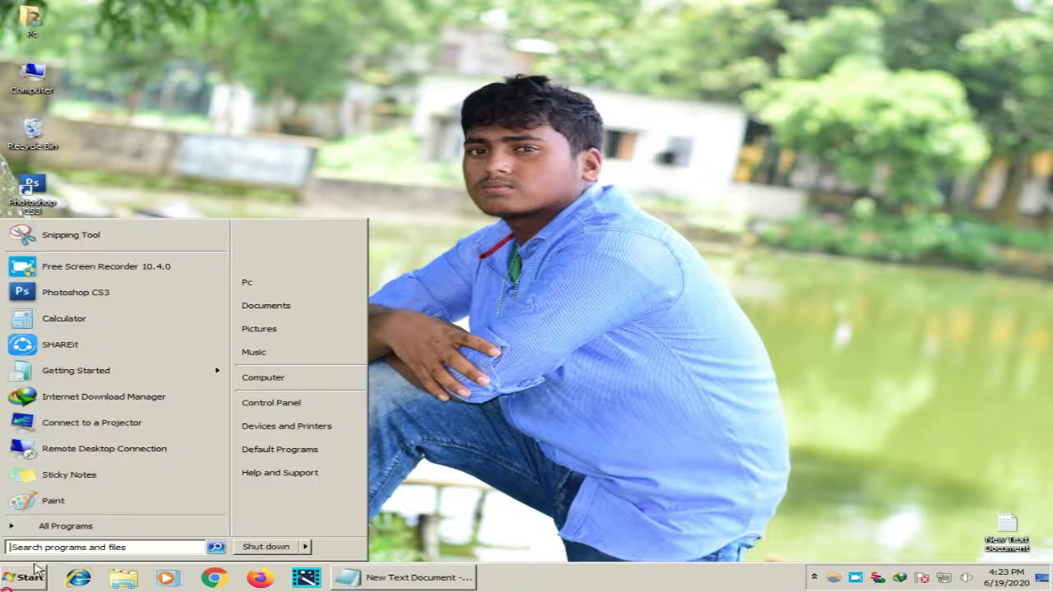
left_click(66, 545)
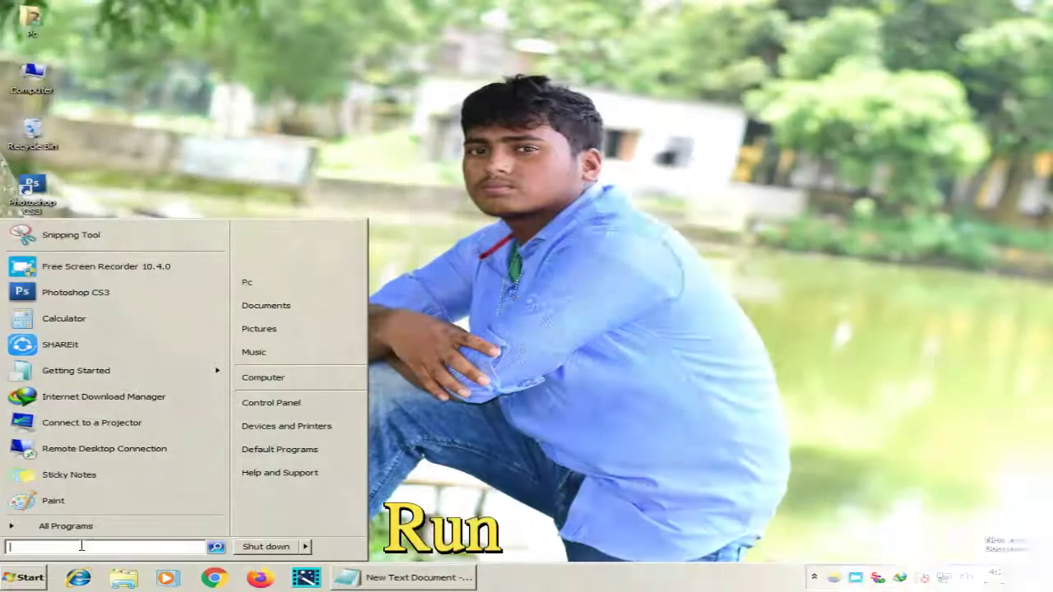
type("r")
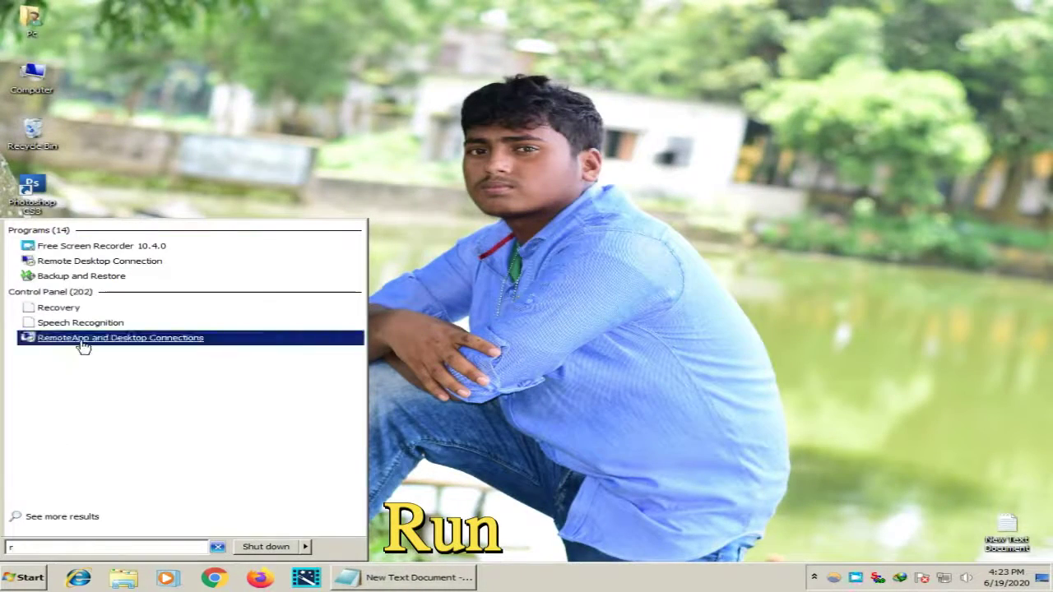
type("un")
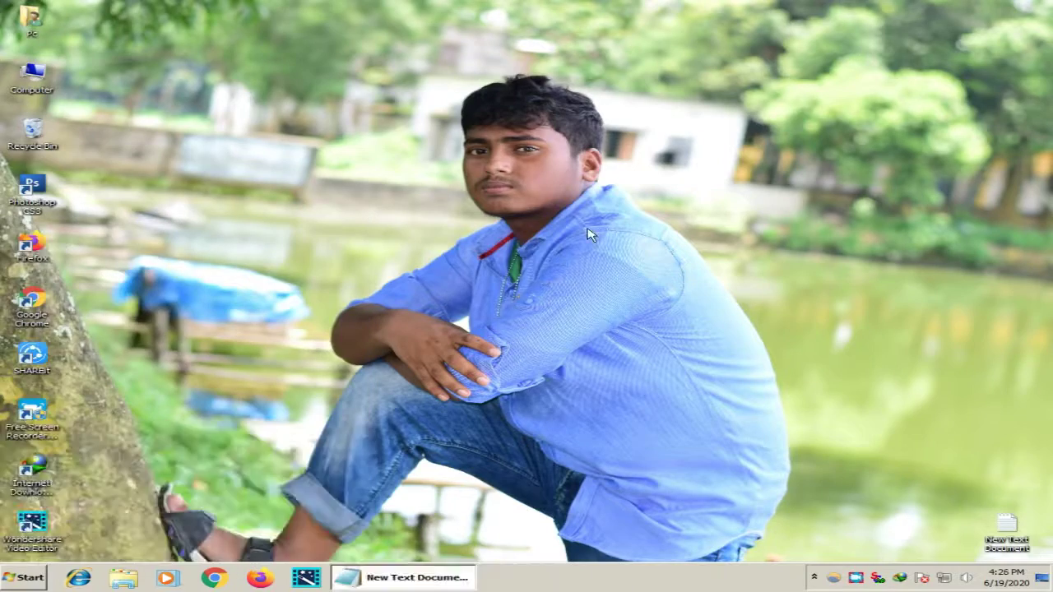
key("super+r")
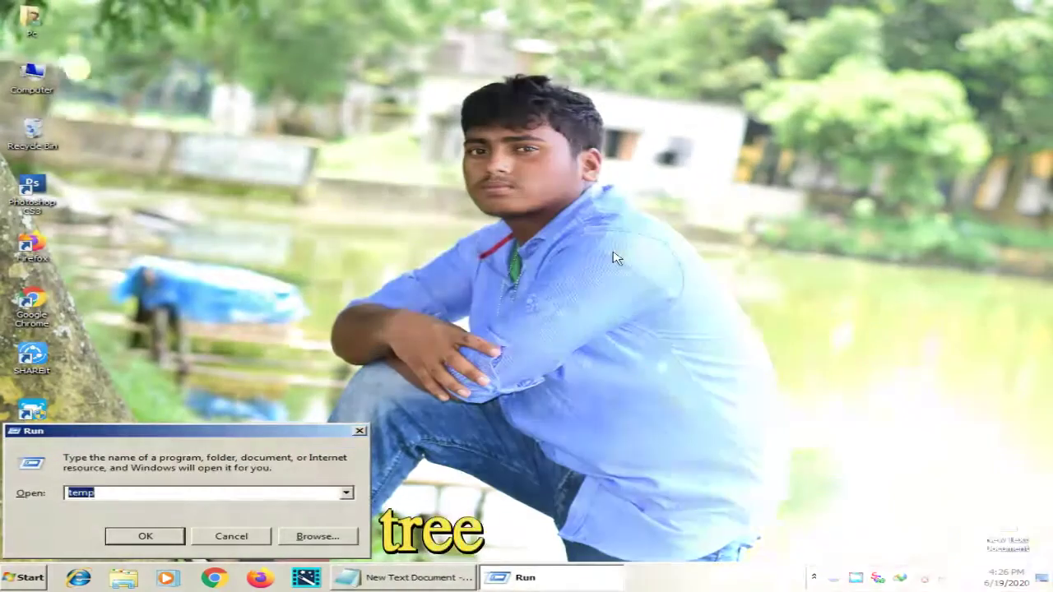
type("t")
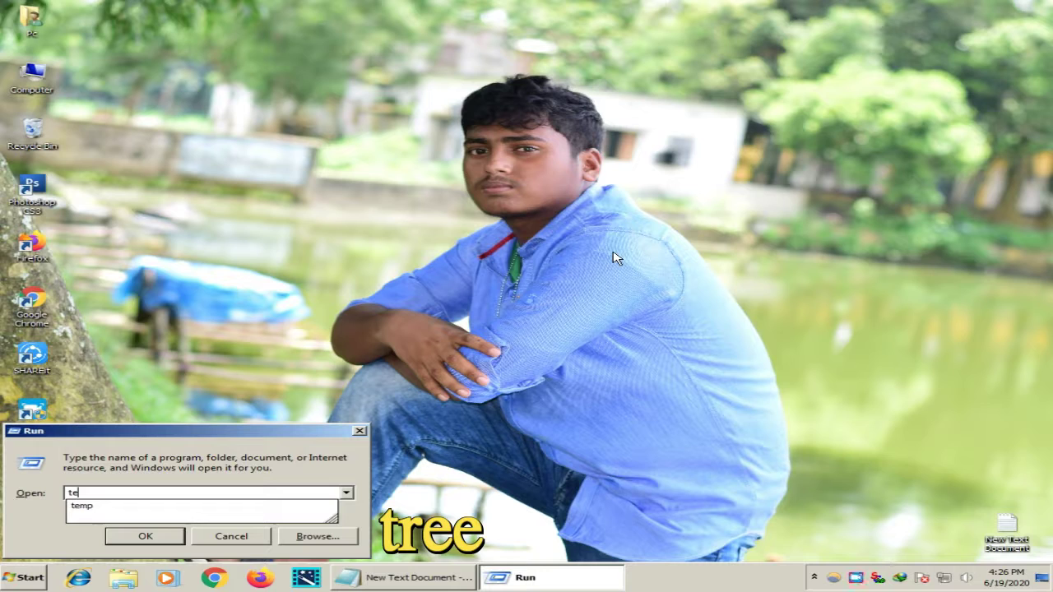
type("ree")
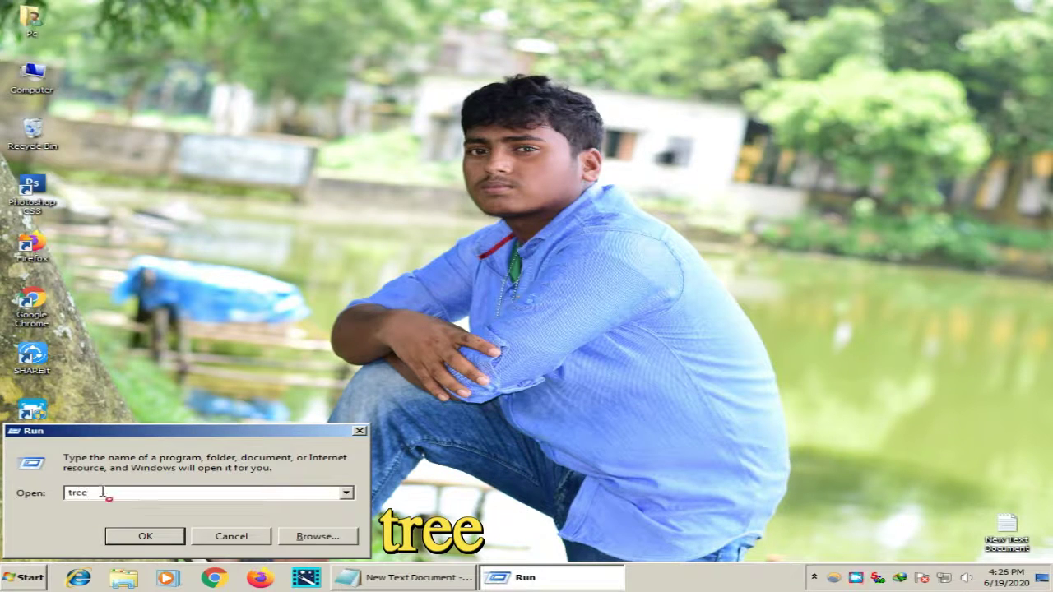
left_click(144, 535)
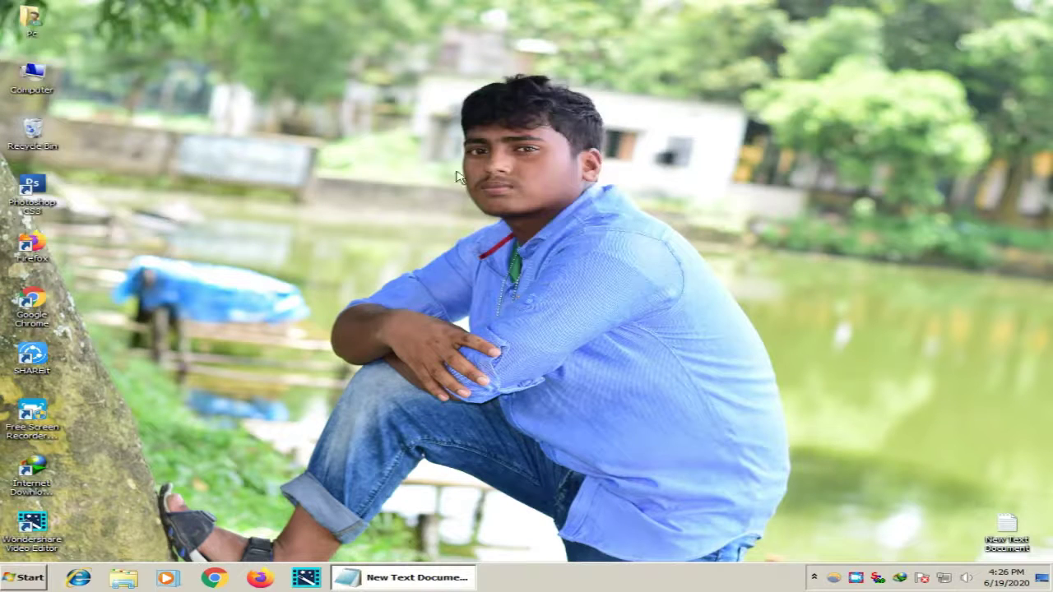
Empty the Recycle Bin, permanently deleting all of its items.
right_click(37, 132)
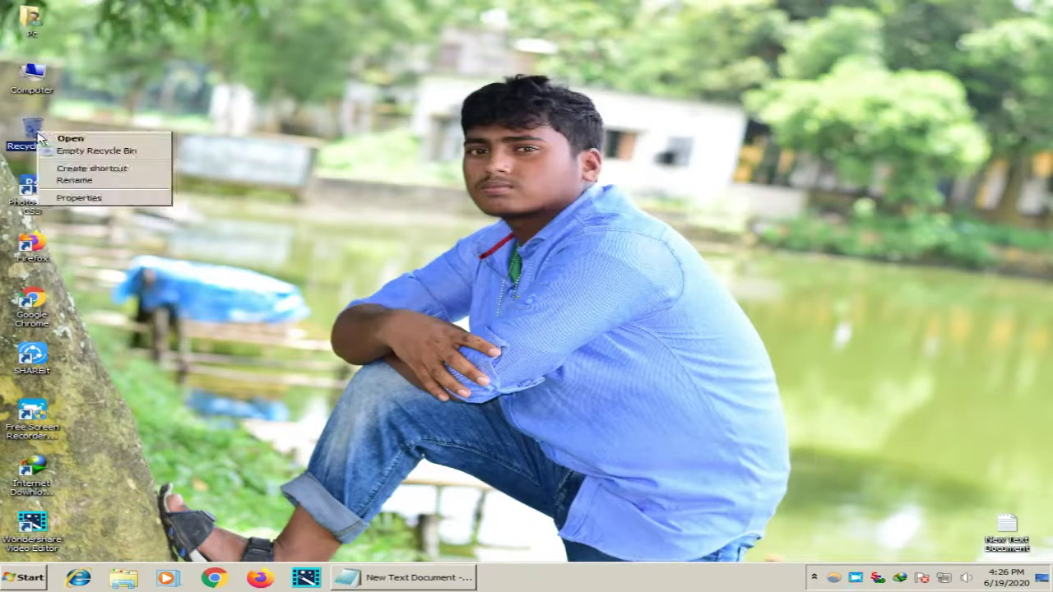
left_click(86, 151)
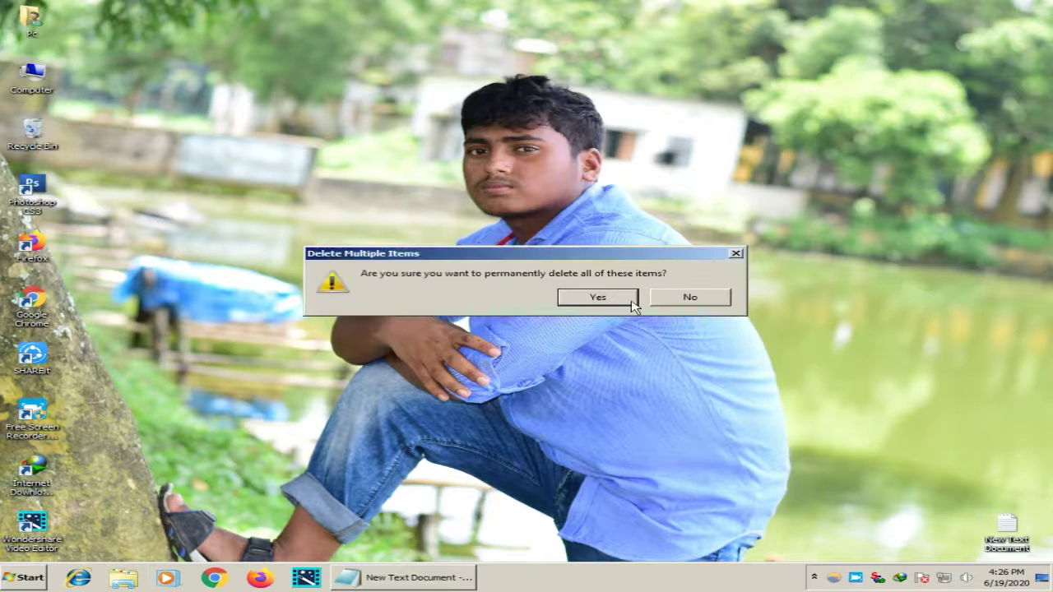
left_click(597, 297)
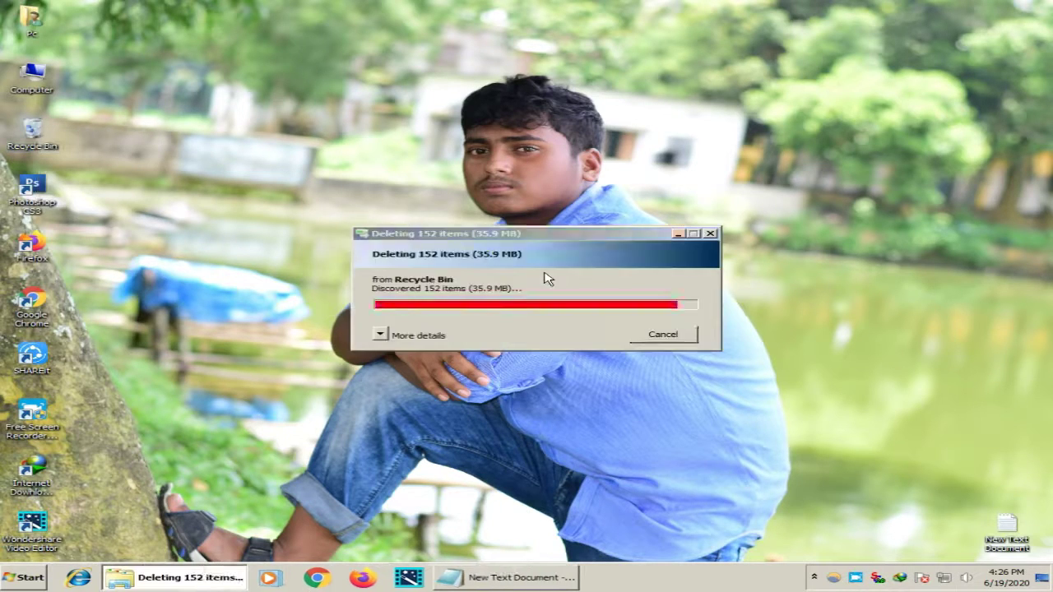
left_click(504, 331)
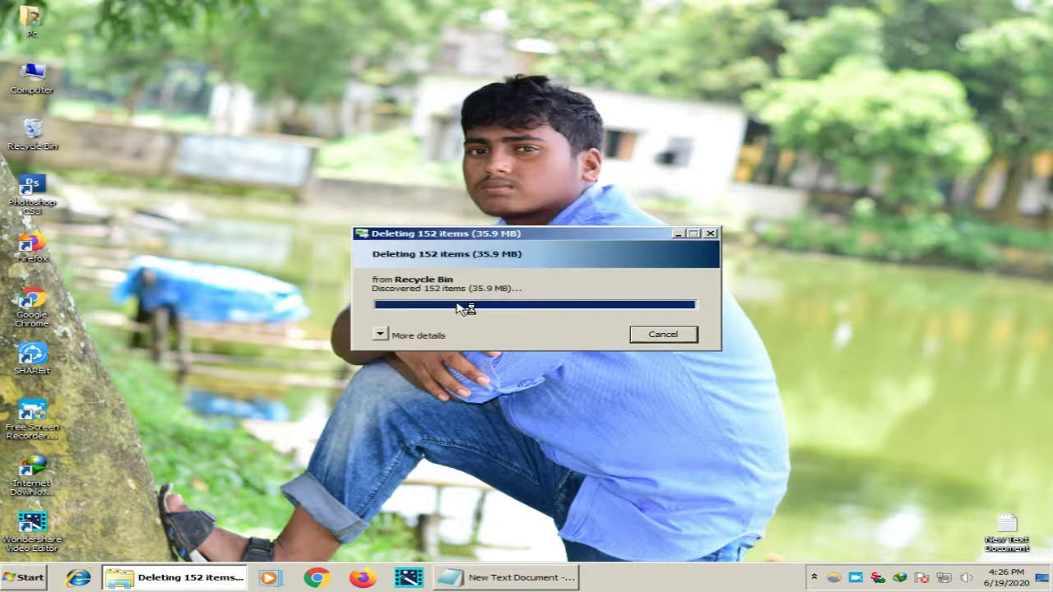
Open the Computer window to check the free space on the hard disk drives, and close it.
double_click(22, 97)
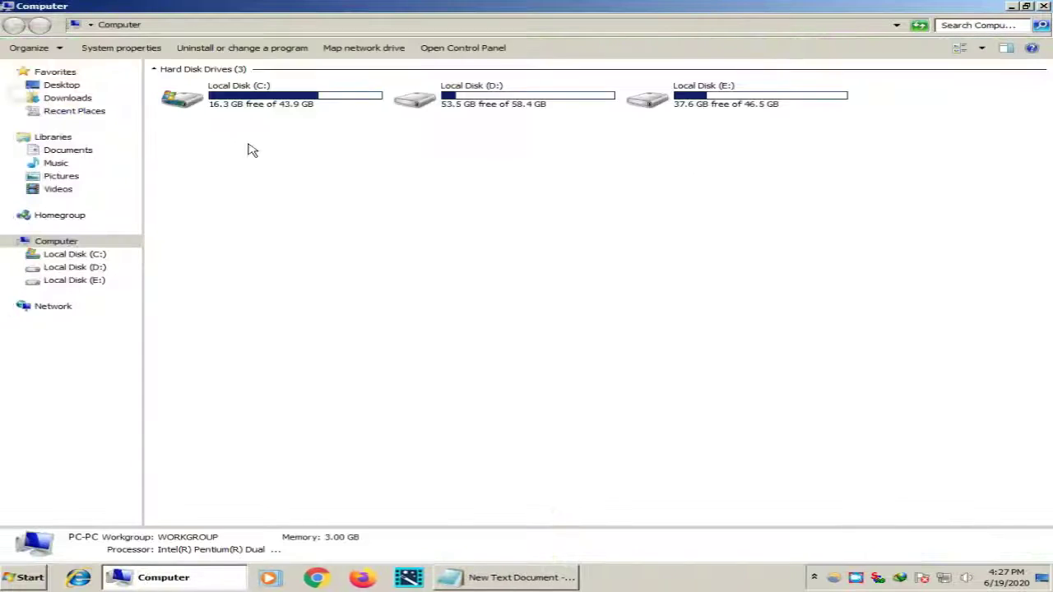
right_click(314, 169)
left_click(272, 174)
left_click(1044, 6)
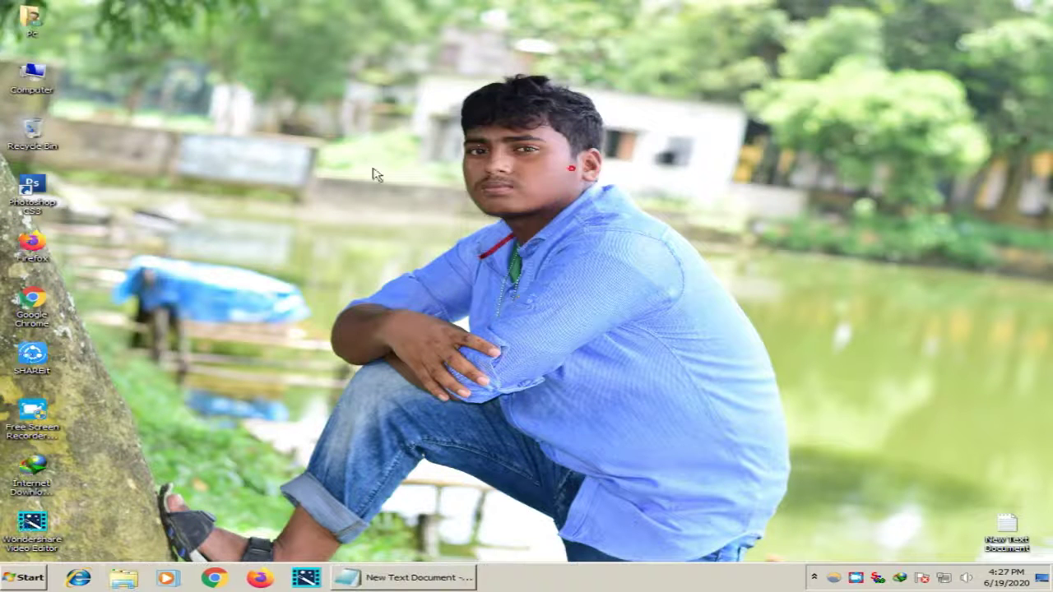
left_click(463, 196)
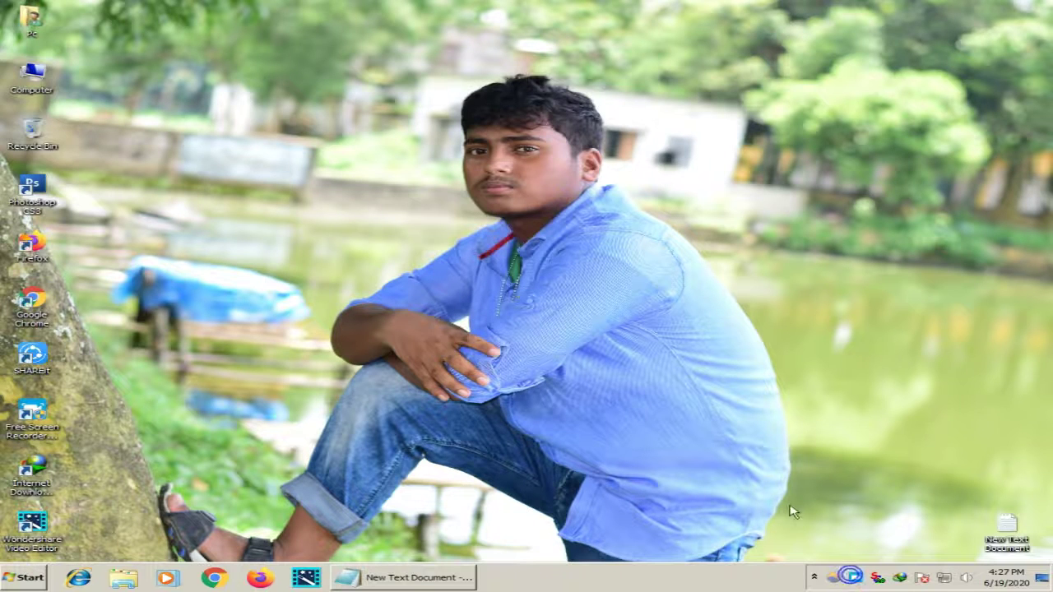
left_click(685, 179)
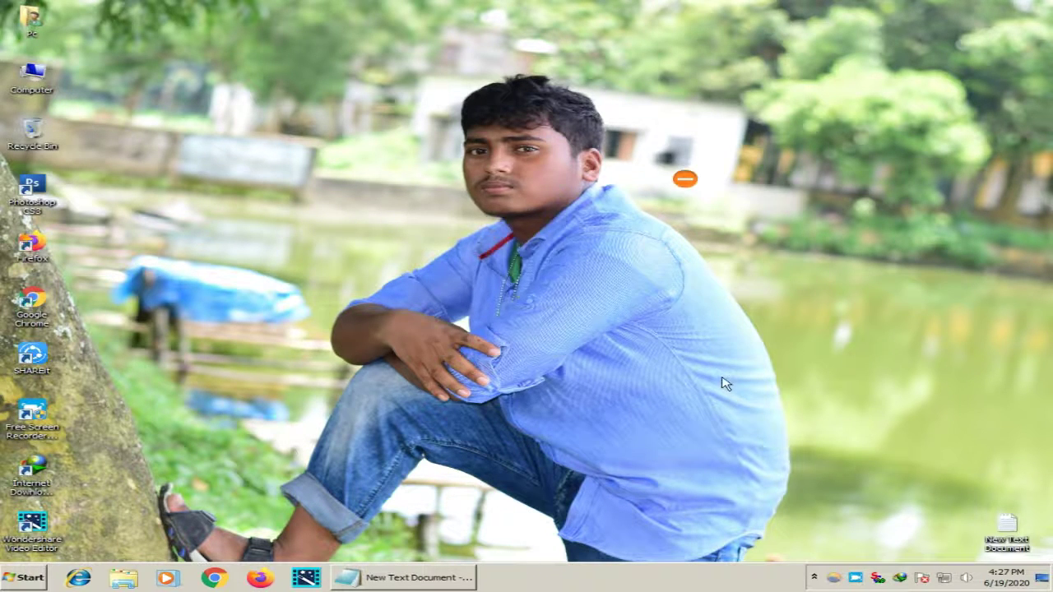